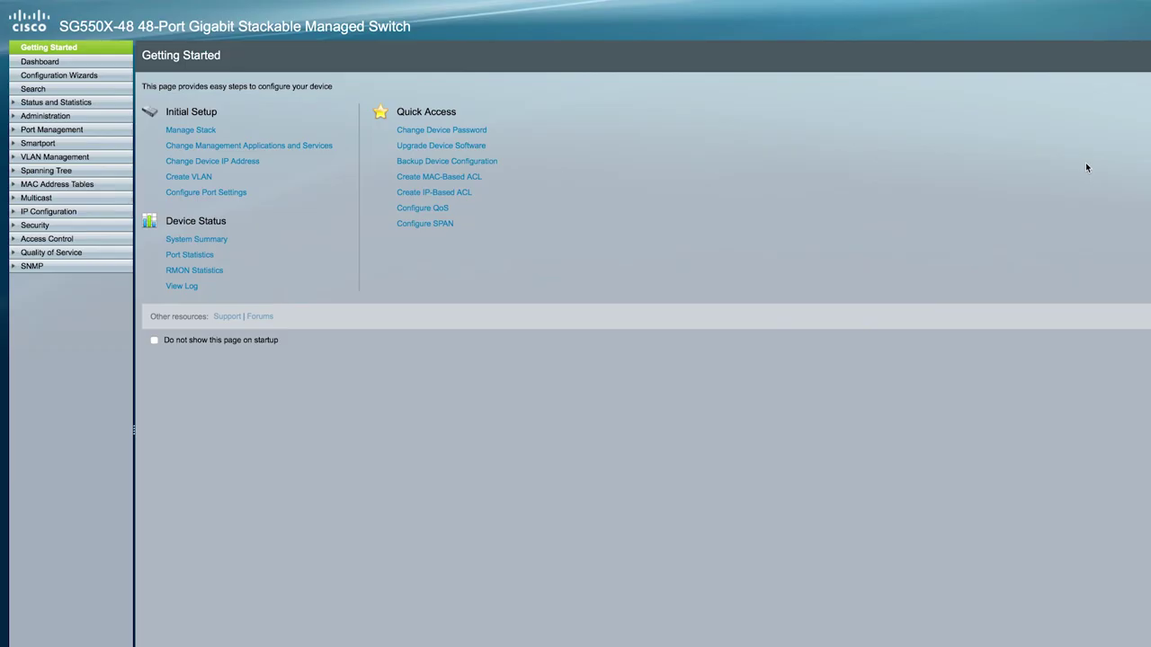
- Add VLANs 10 through 20 as a single range in VLAN Settings
left_click(69, 159)
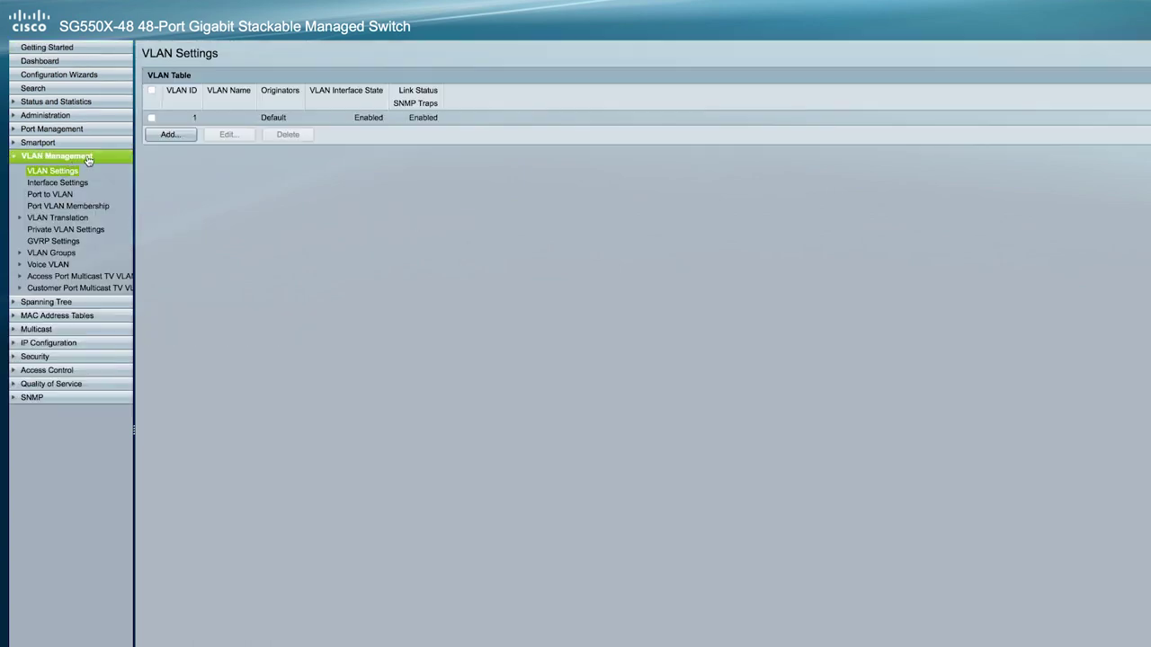
left_click(170, 135)
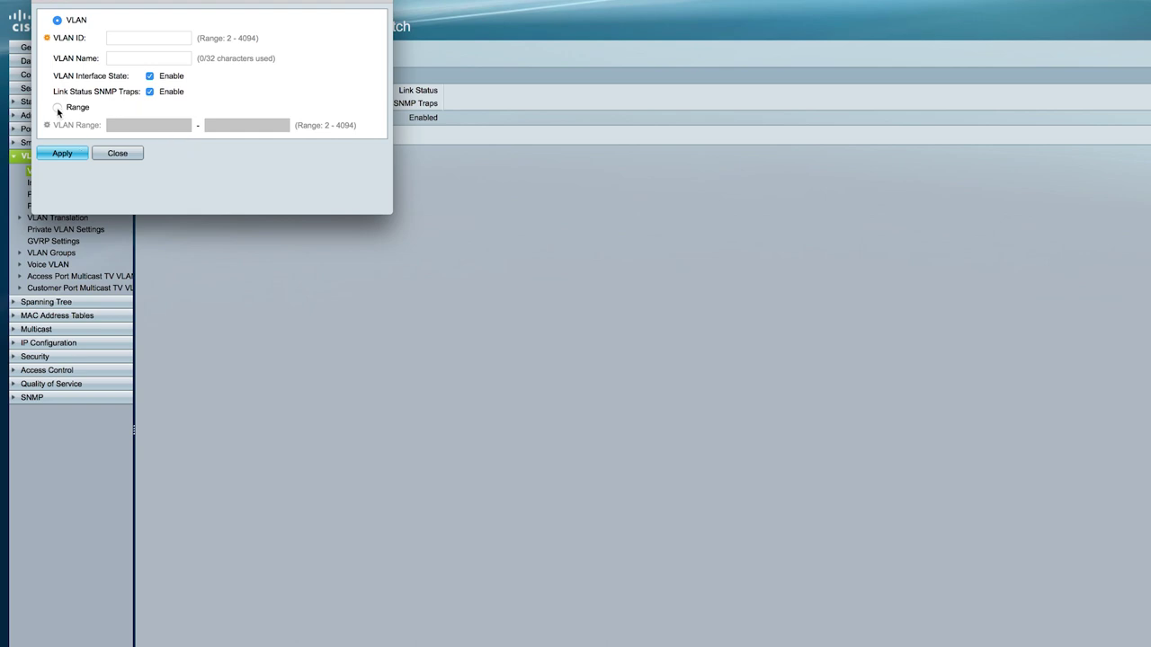
left_click(57, 108)
type("10")
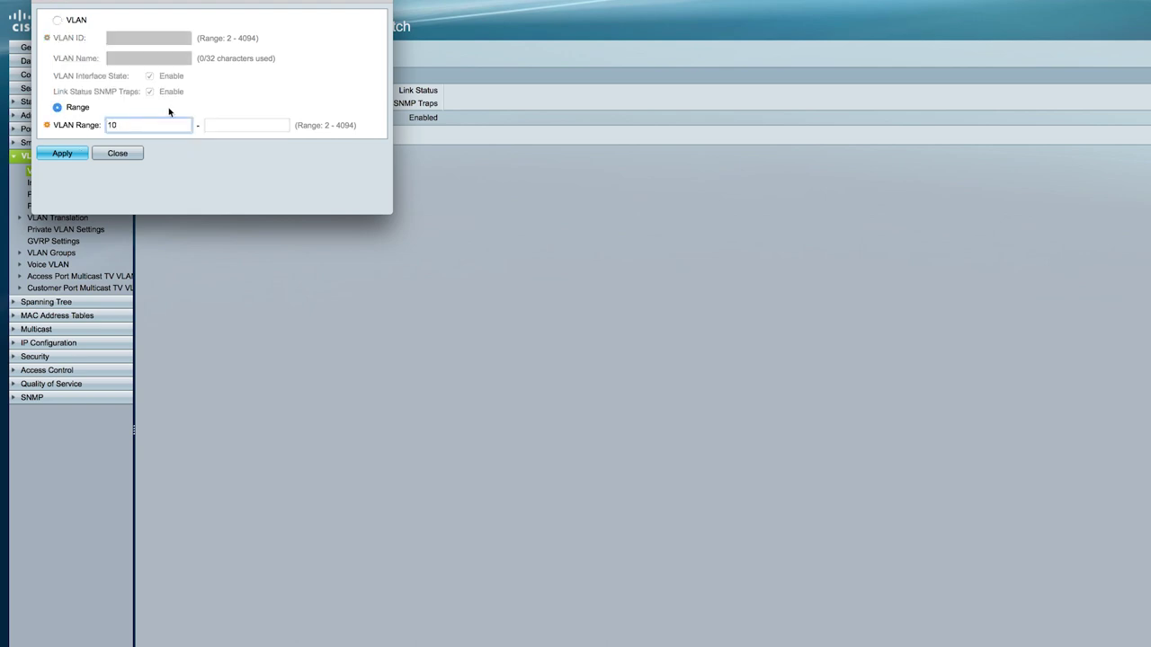
left_click(232, 124)
type("20")
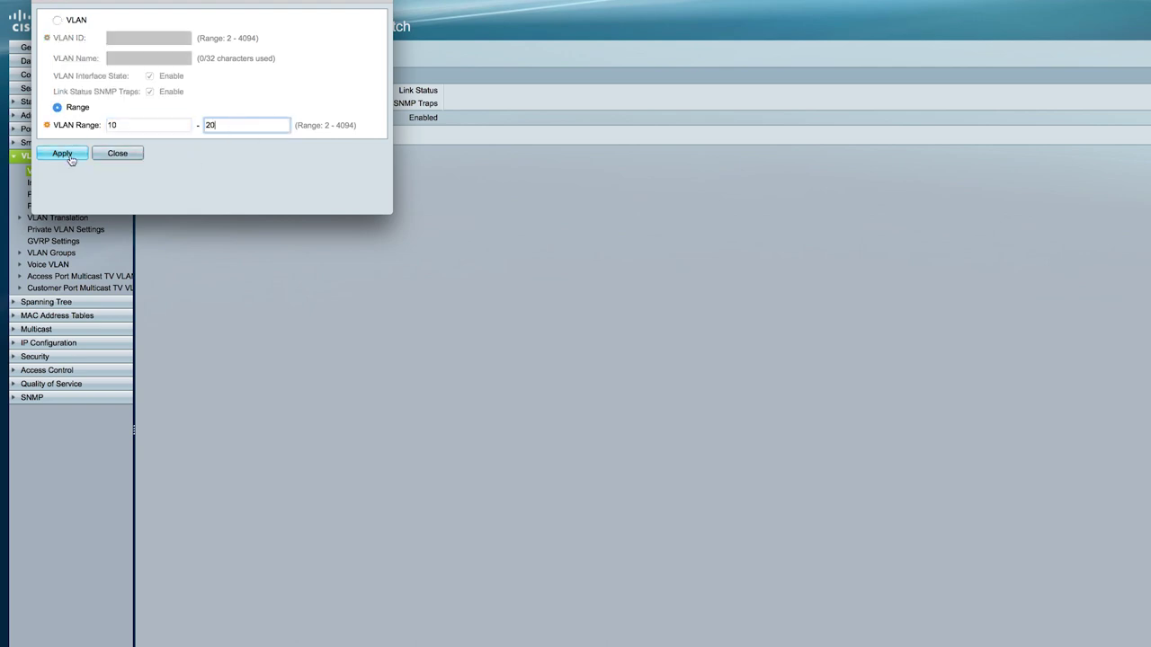
left_click(60, 155)
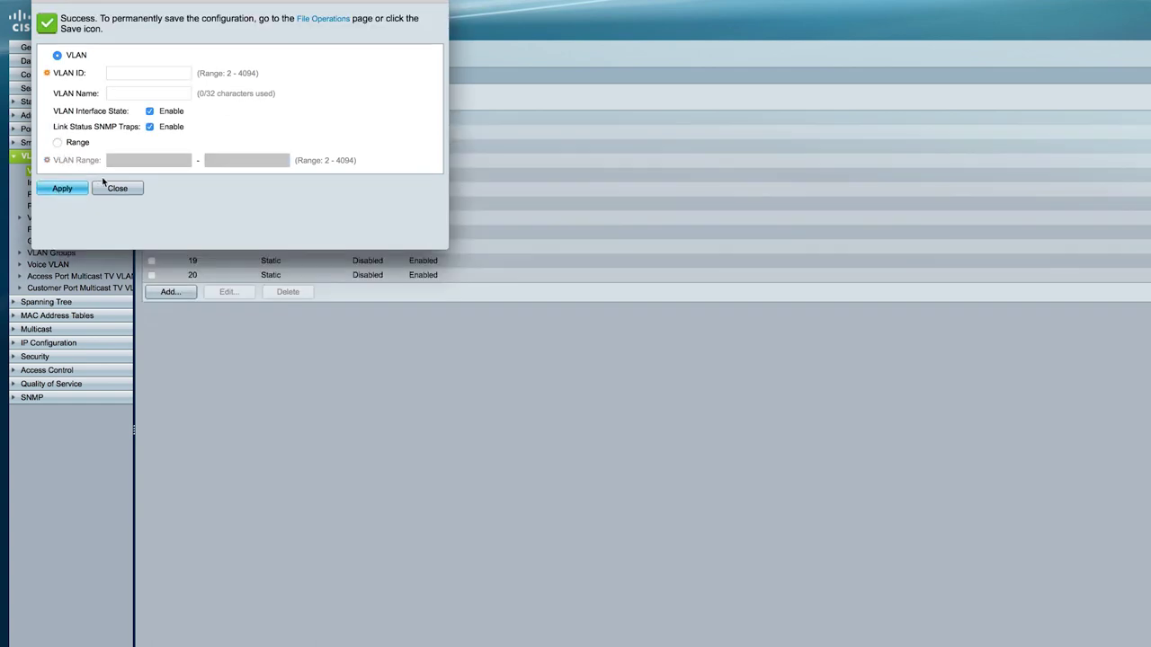
left_click(115, 188)
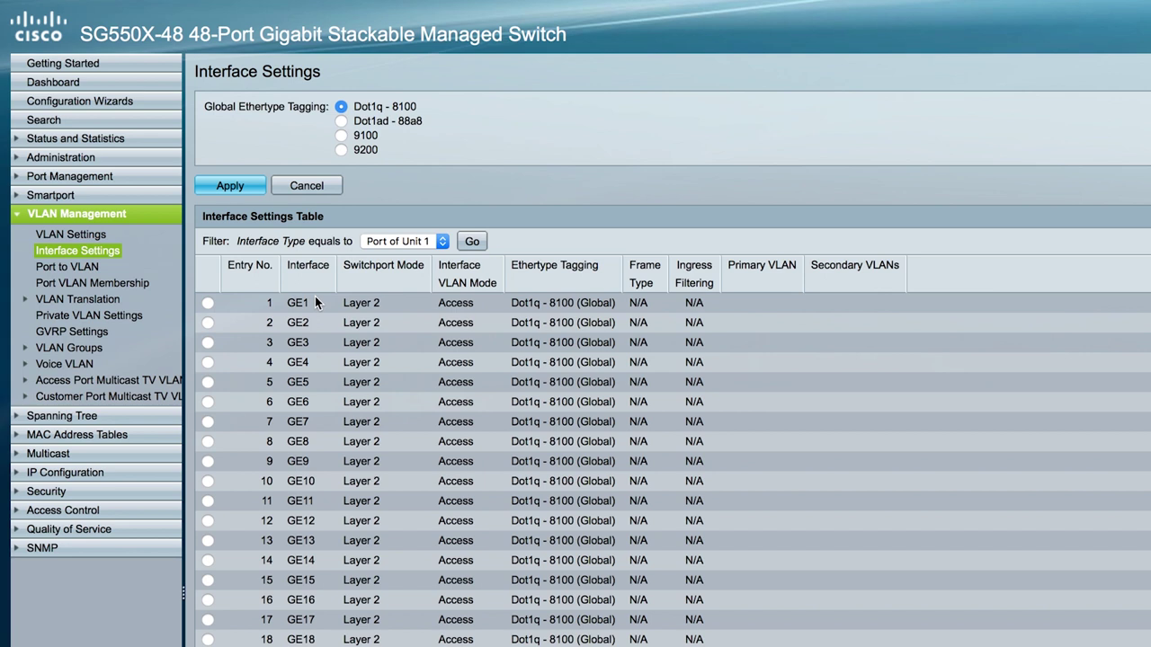
- Enable GVRP globally on the switch and set GVRP State to enabled on GE24
left_click(94, 332)
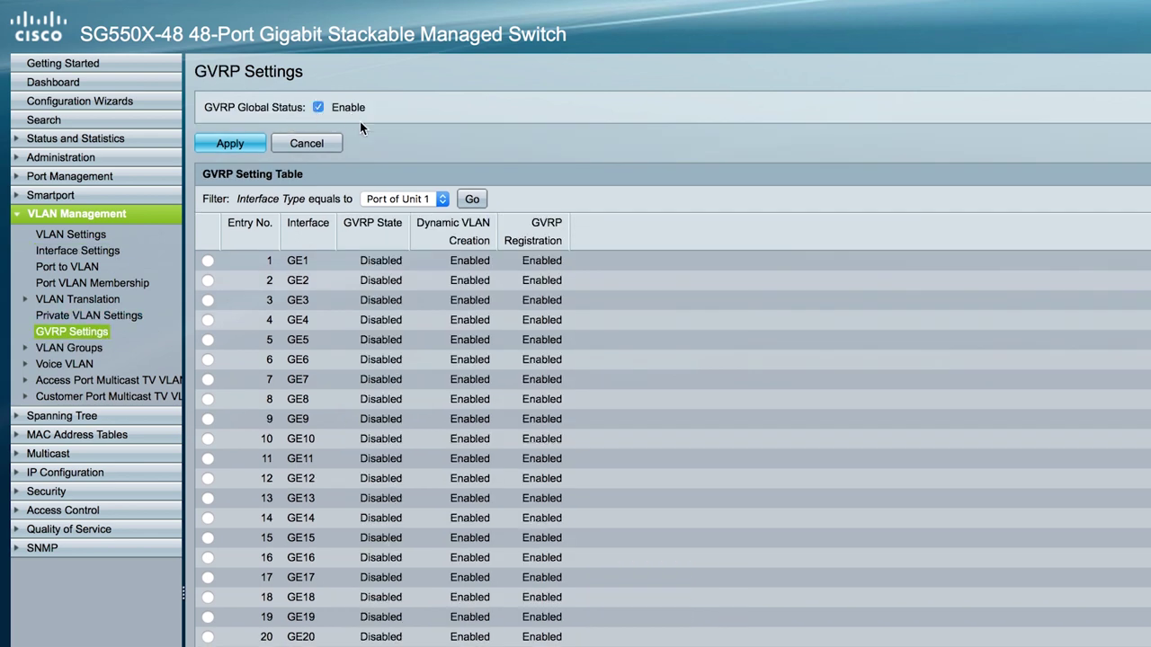
left_click(237, 146)
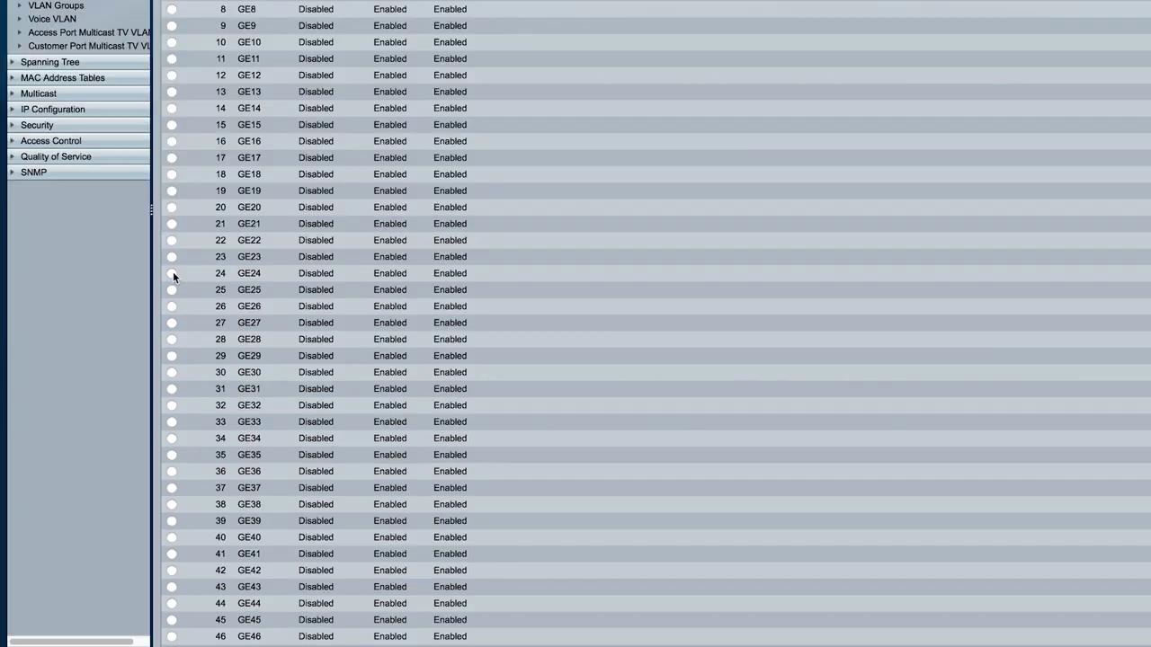
left_click(173, 273)
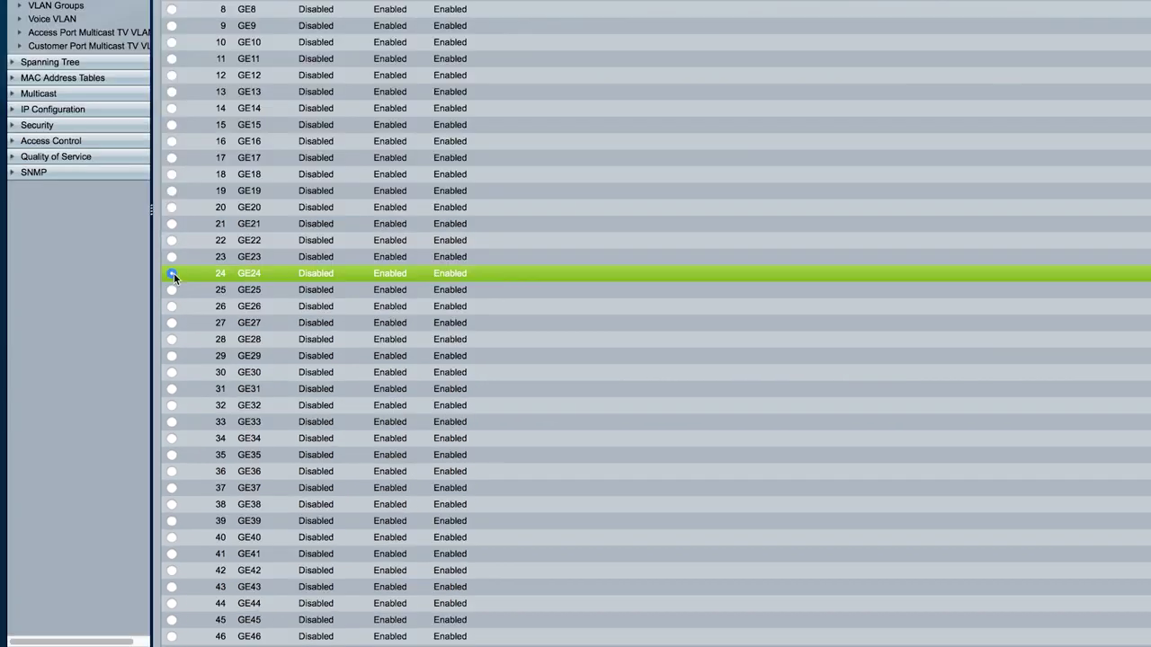
scroll(423, 259, "down", 3)
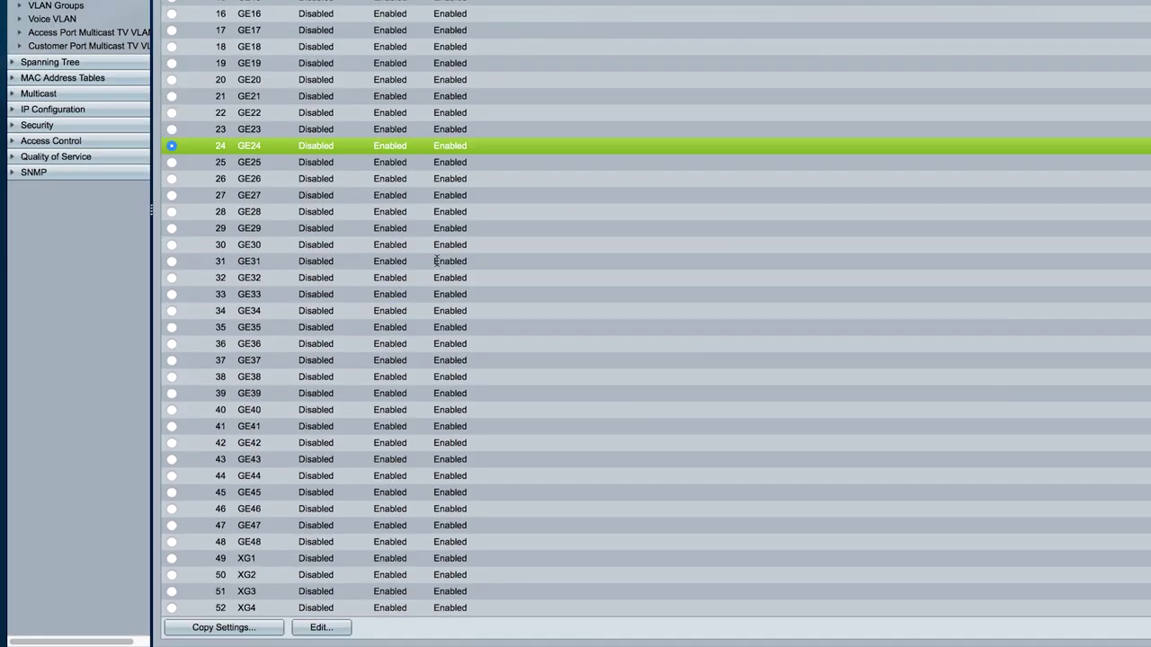
left_click(323, 634)
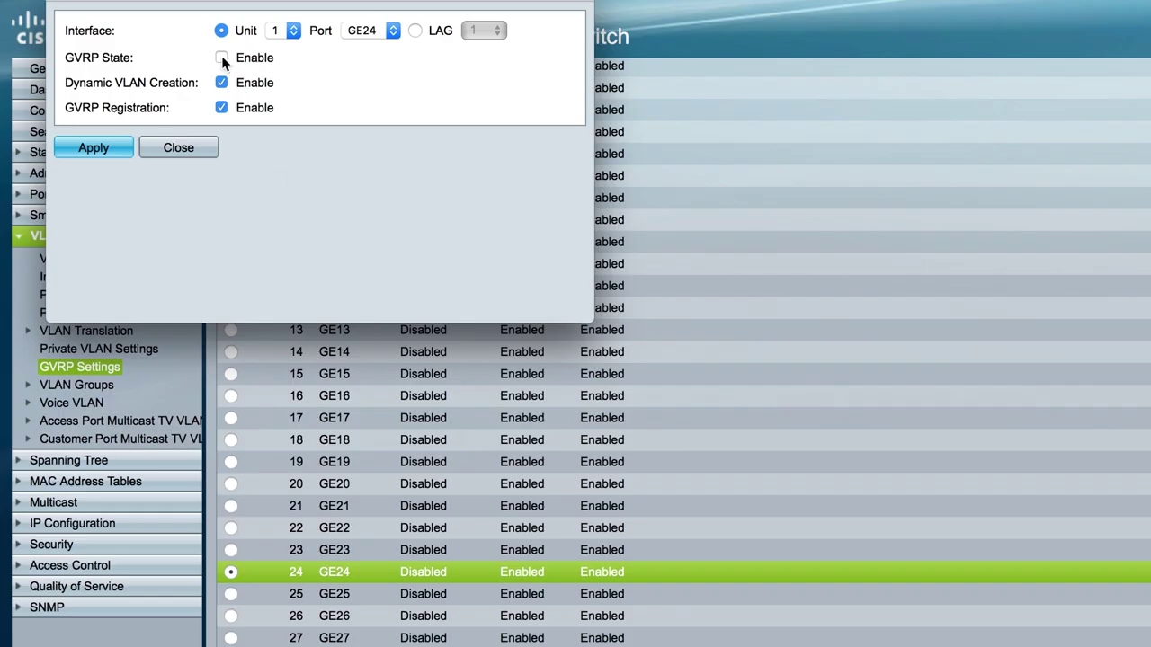
left_click(221, 57)
left_click(83, 149)
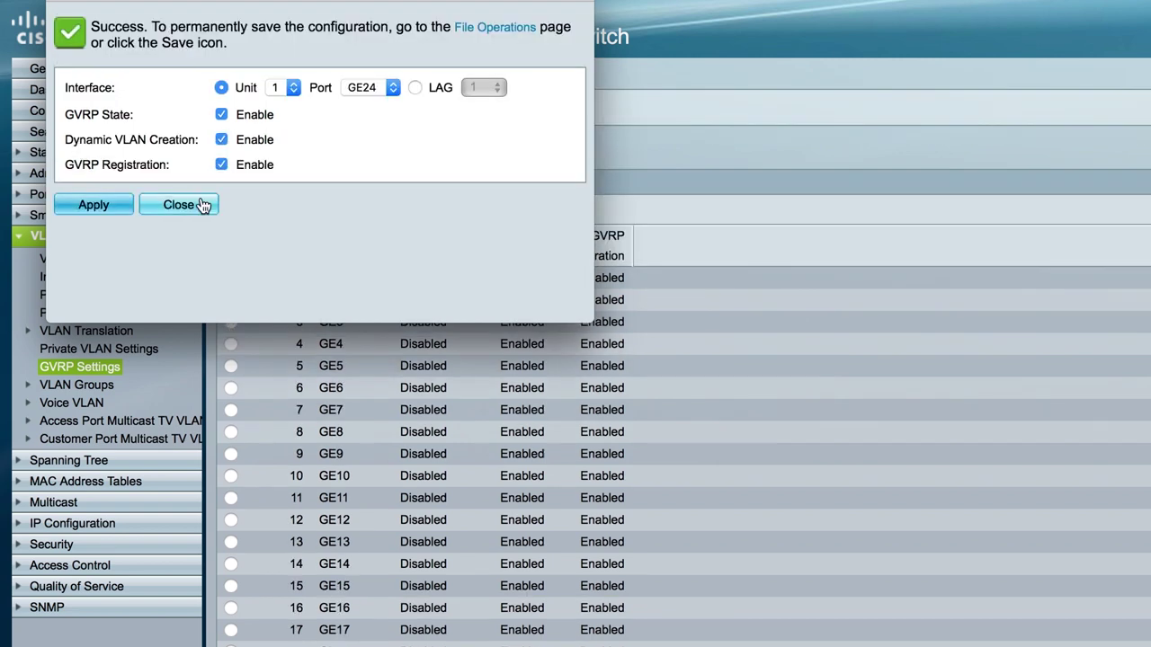
left_click(203, 205)
- Choose GE24 as the source port for copying its GVRP settings
left_click(225, 57)
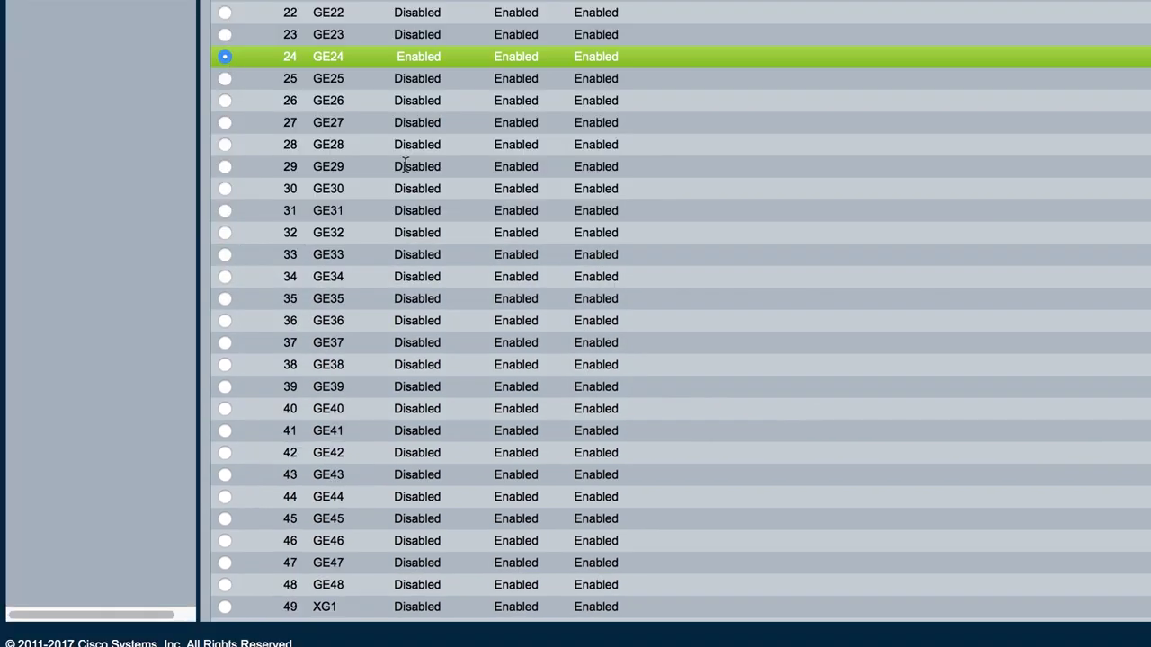
scroll(404, 179, "down", 3)
left_click(336, 591)
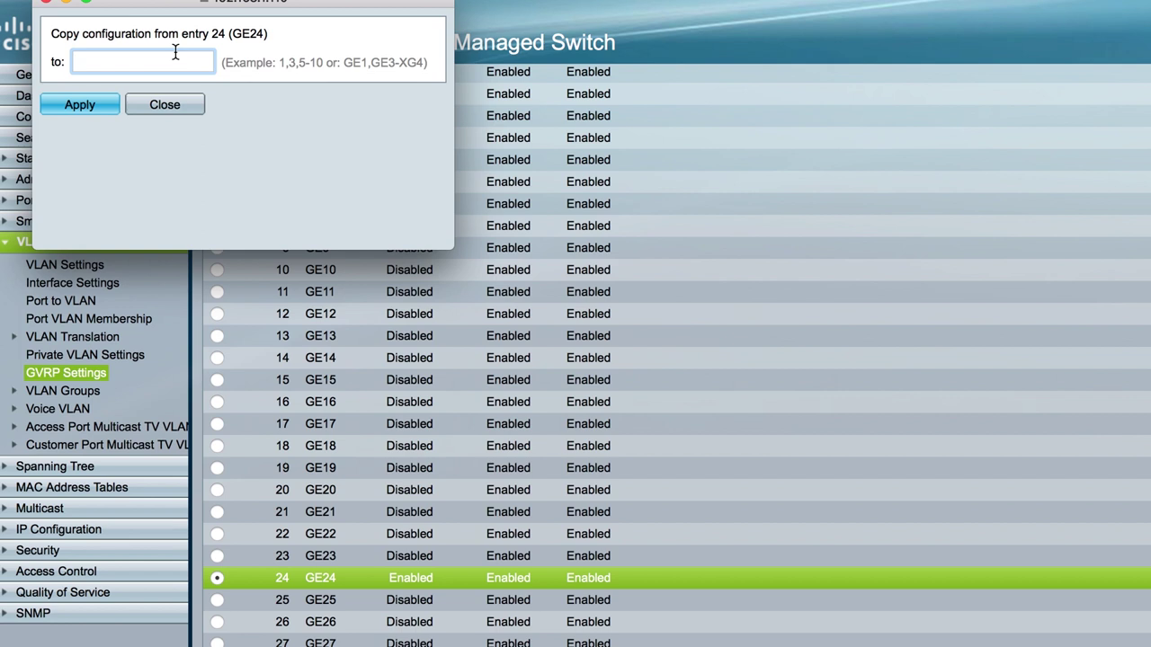
- Copy GE24's GVRP settings to GE48 and save the configuration permanently
type("GE48")
left_click(101, 102)
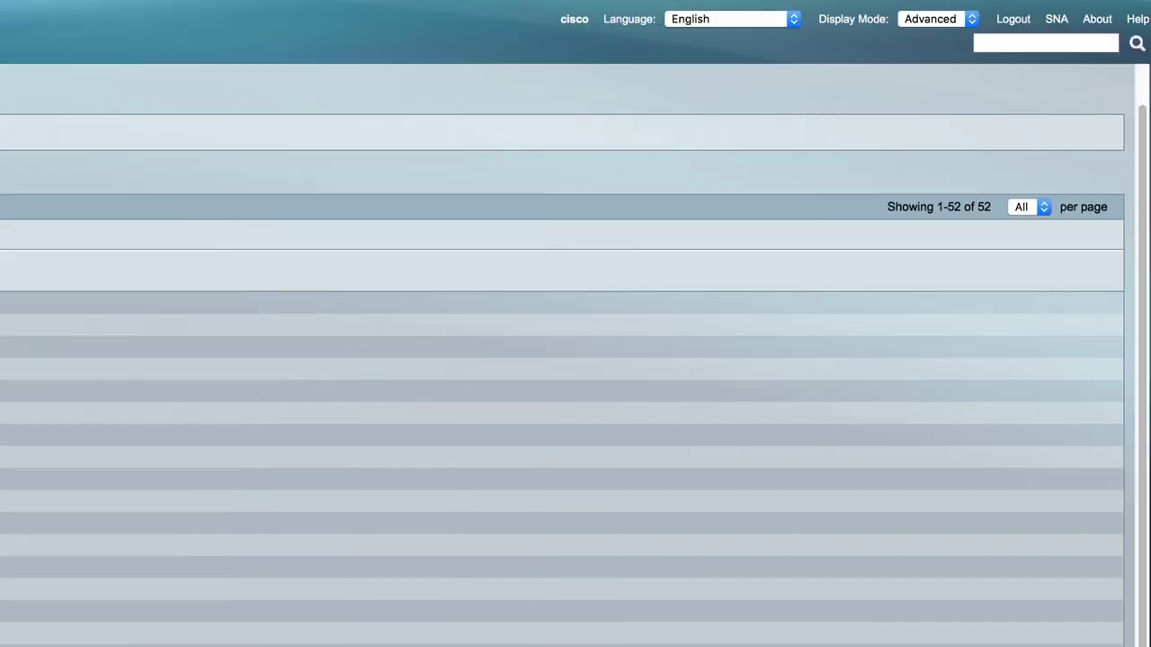
left_click(468, 20)
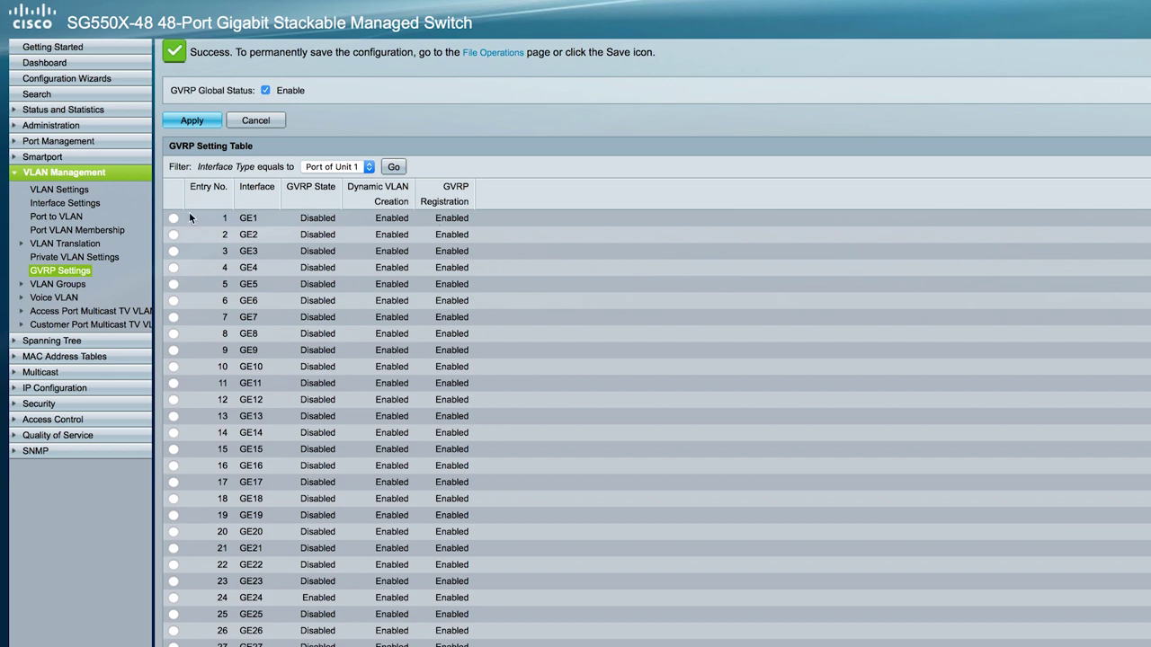
left_click(80, 204)
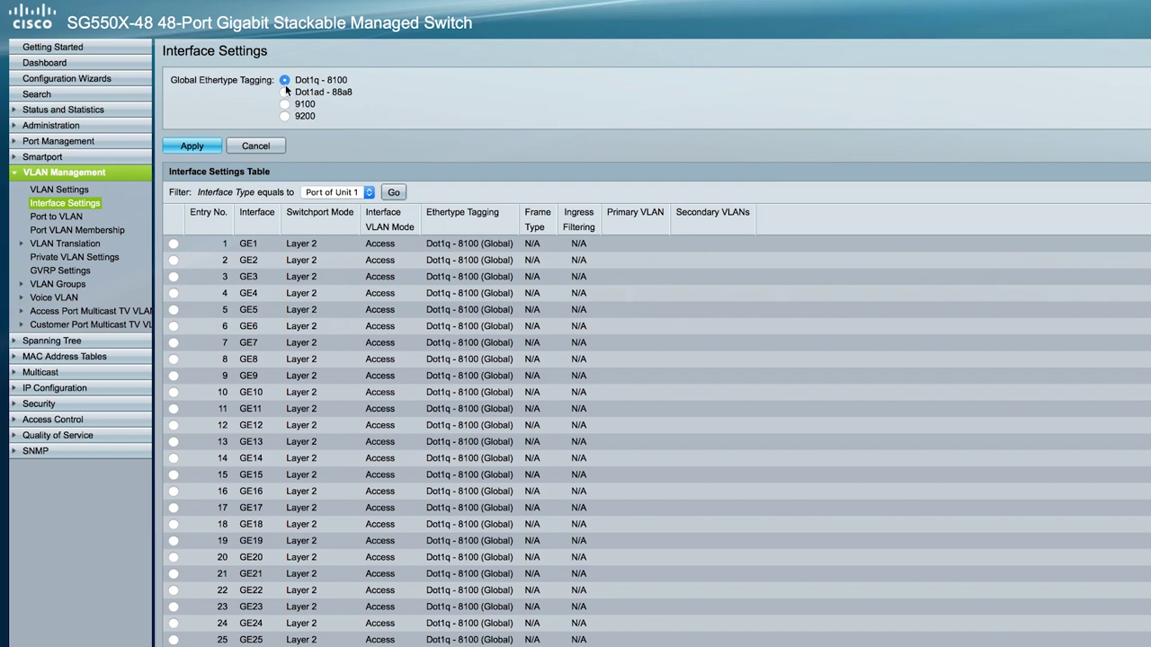
- Change GE24's interface VLAN mode from Access to Trunk
scroll(225, 450, "down", 1)
left_click(178, 607)
scroll(178, 607, "down", 2)
scroll(178, 504, "down", 2)
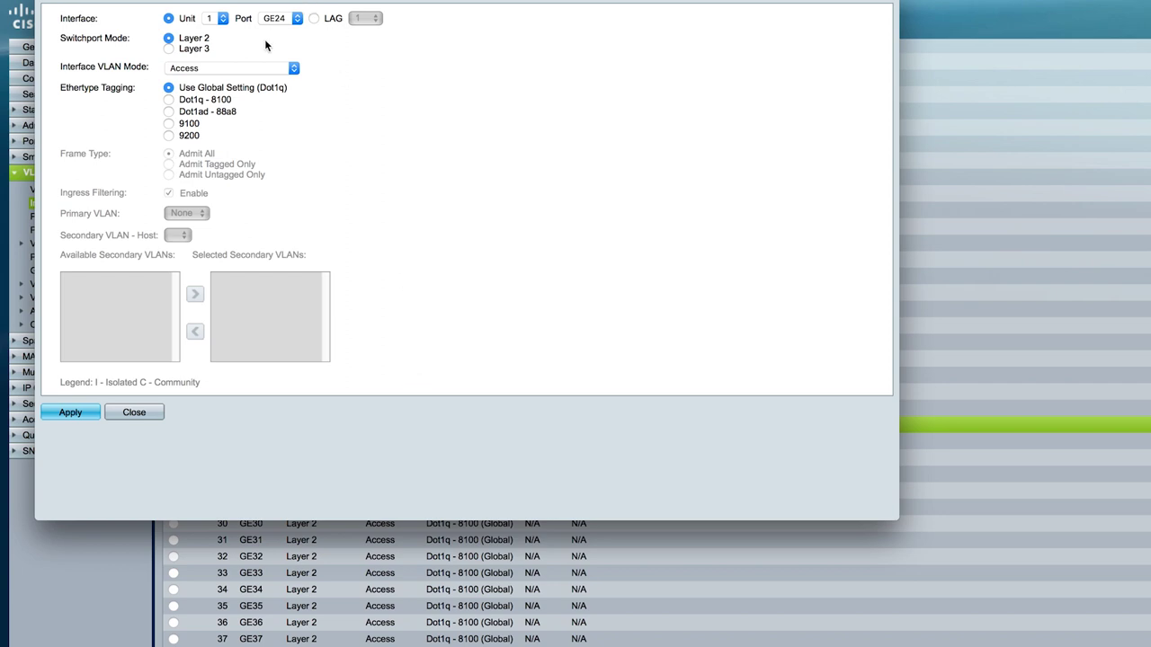
left_click(293, 69)
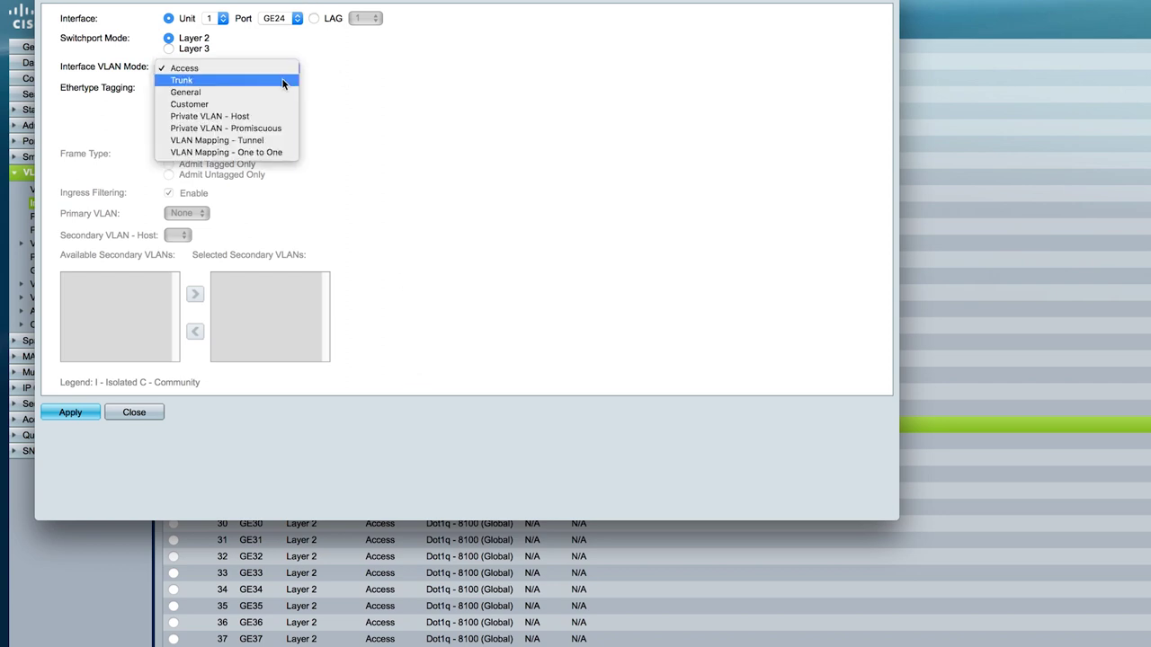
left_click(283, 81)
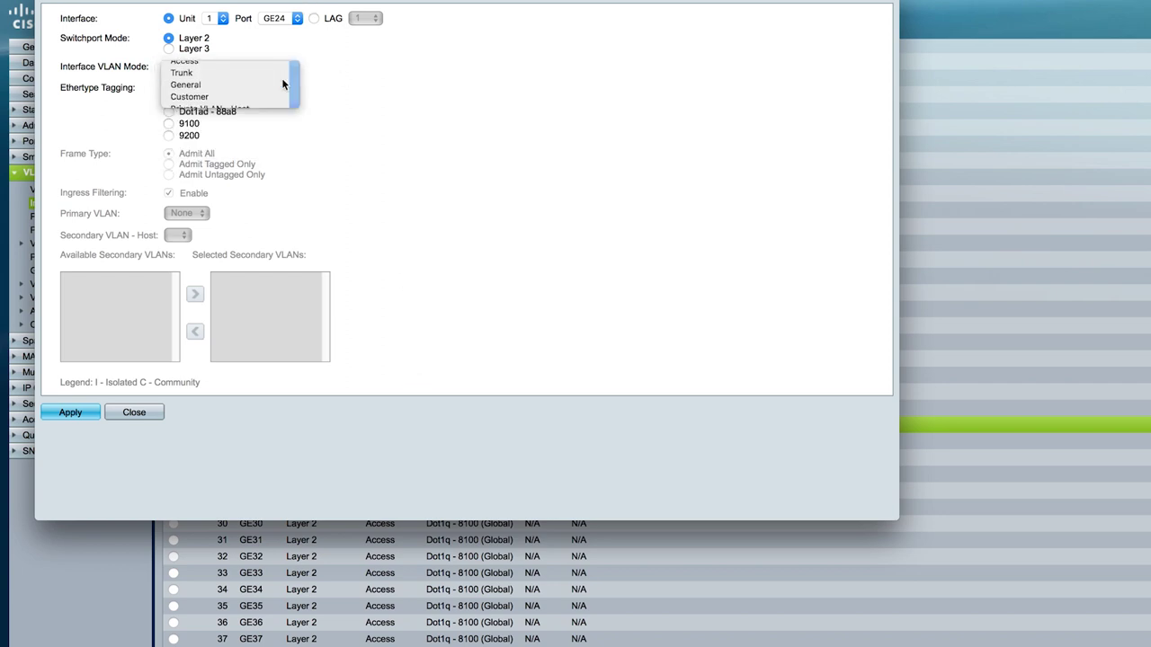
left_click(71, 413)
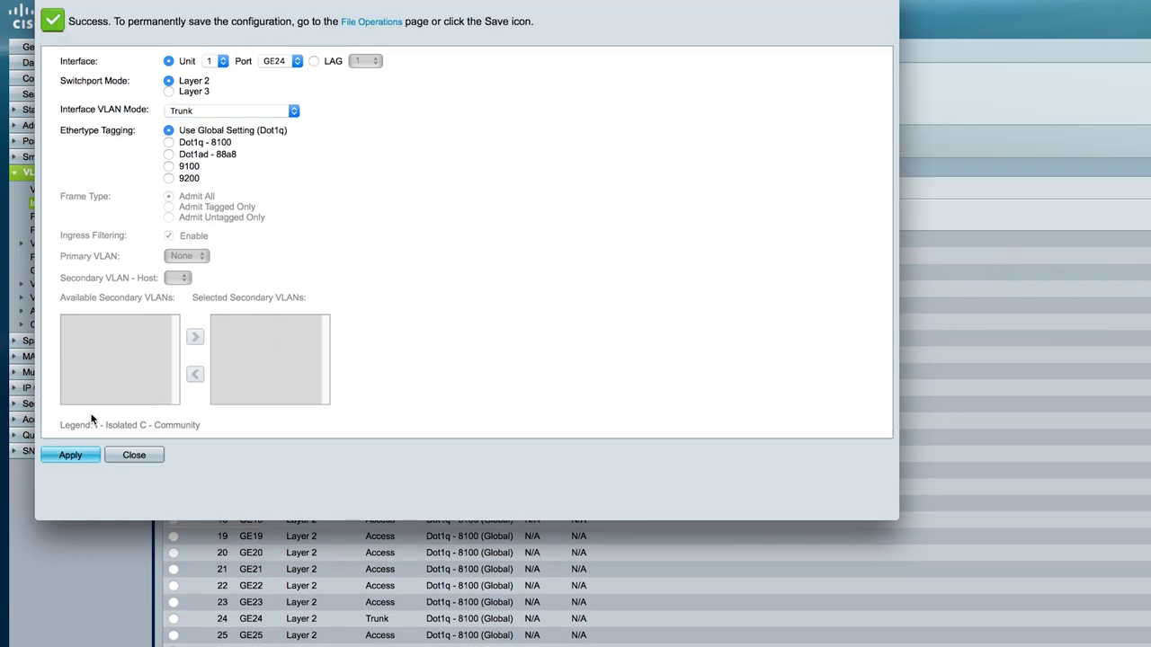
left_click(134, 455)
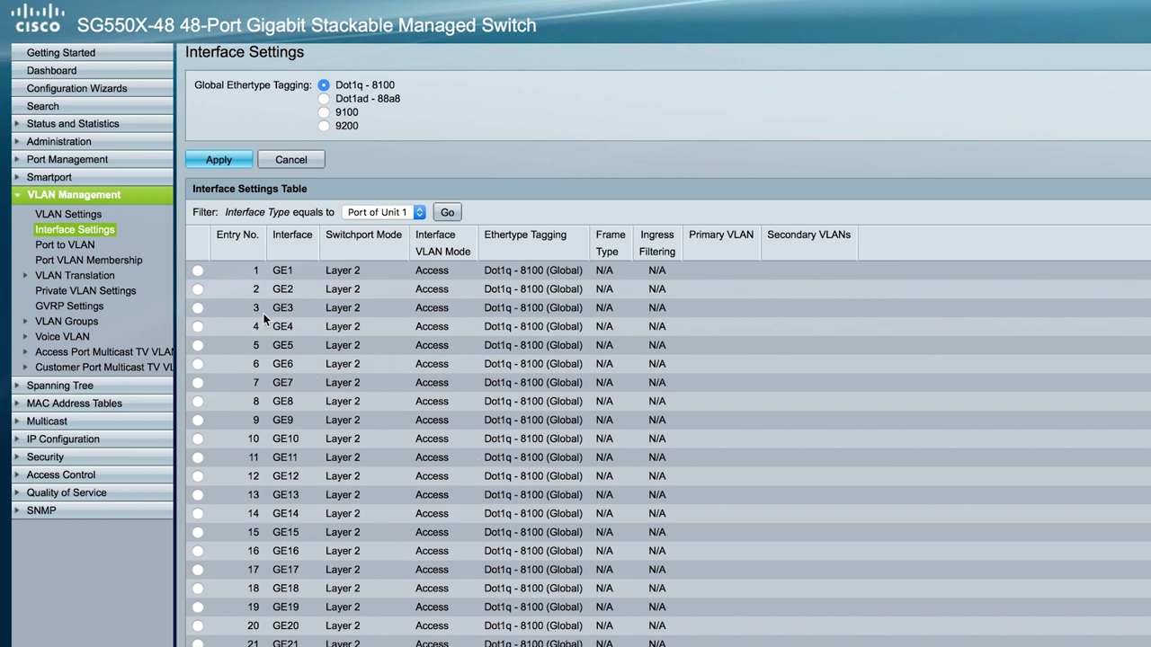
- Join GE24 to the user-defined tagged VLAN list '1,10-15' in Port VLAN Membership
left_click(90, 260)
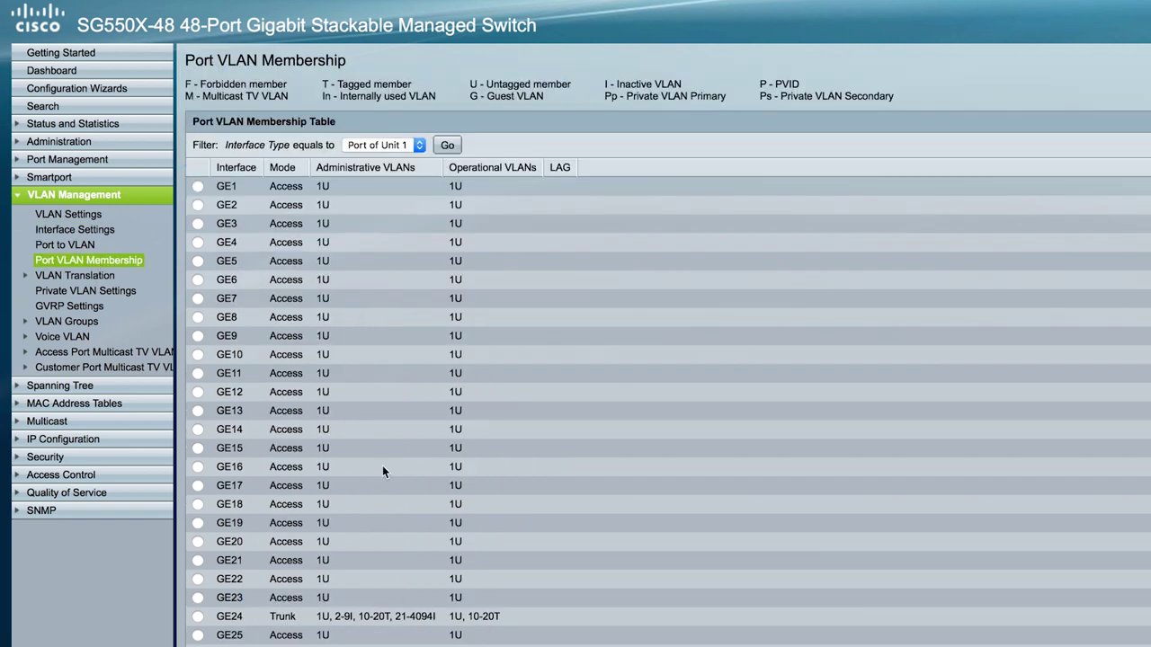
scroll(384, 465, "down", 6)
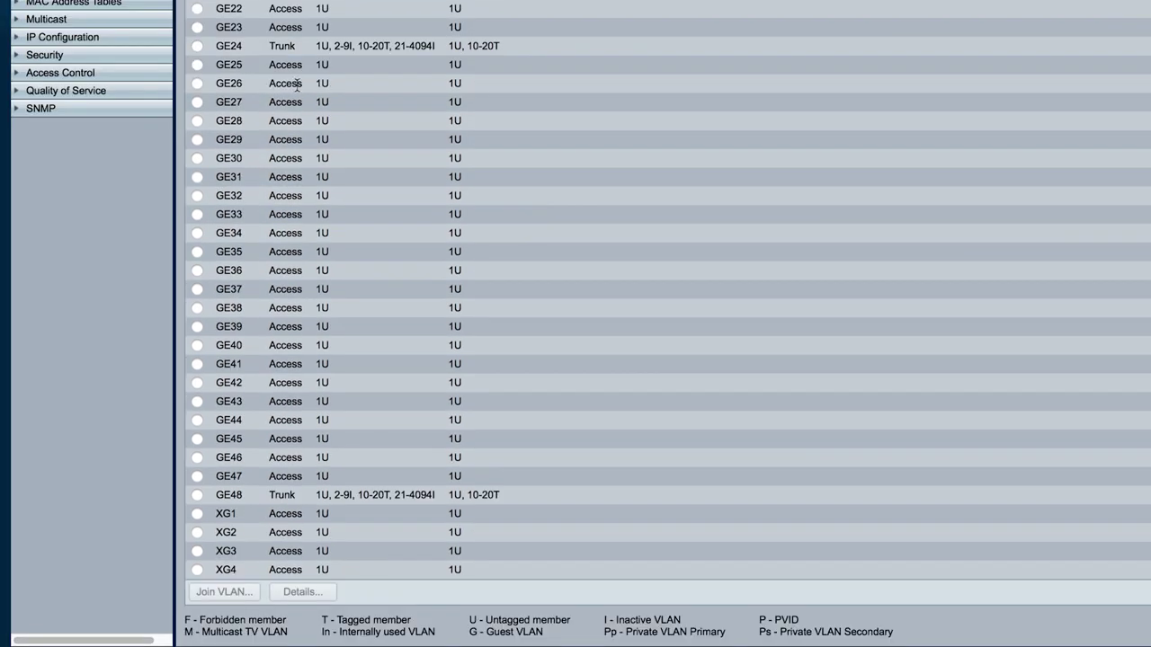
left_click(198, 45)
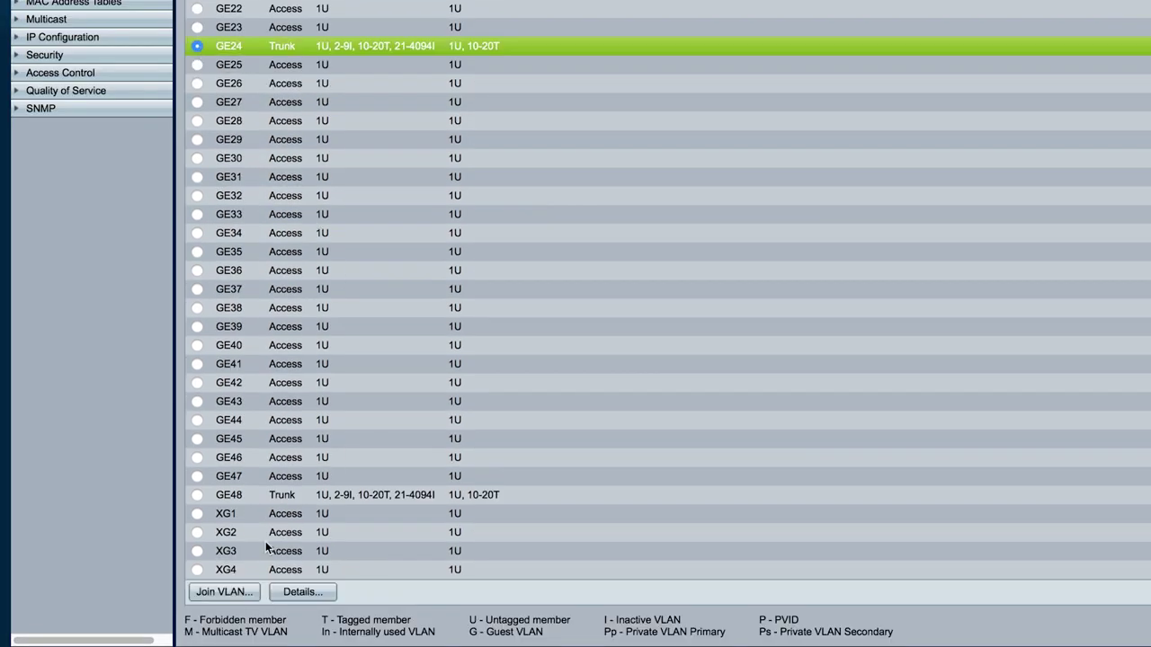
left_click(248, 593)
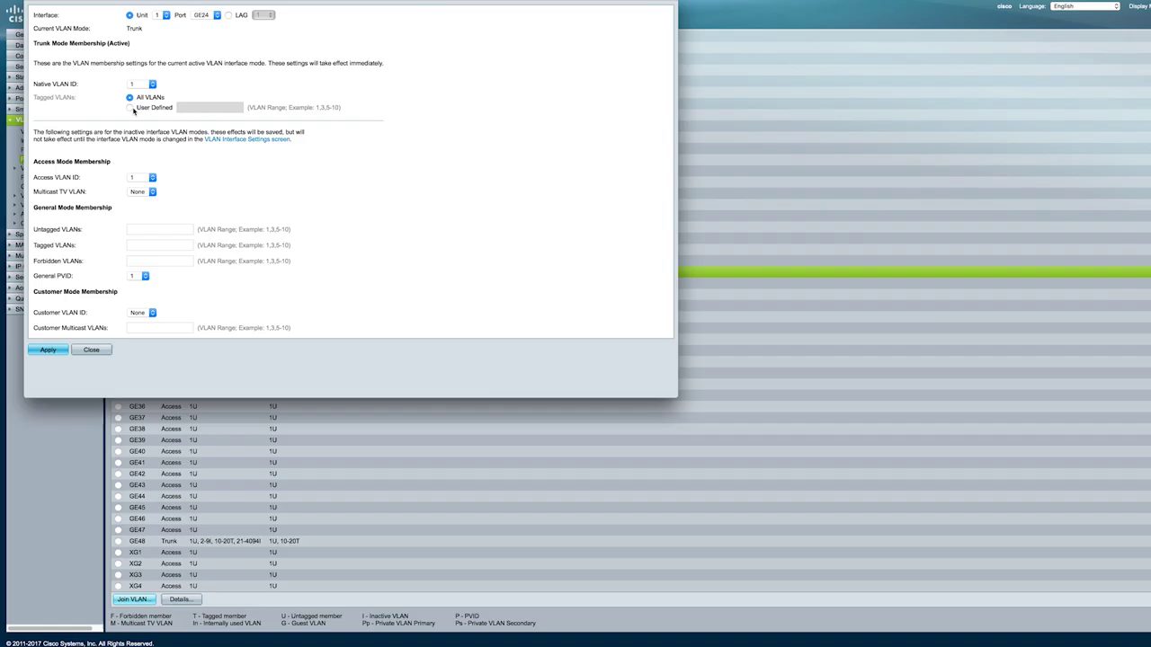
left_click(129, 107)
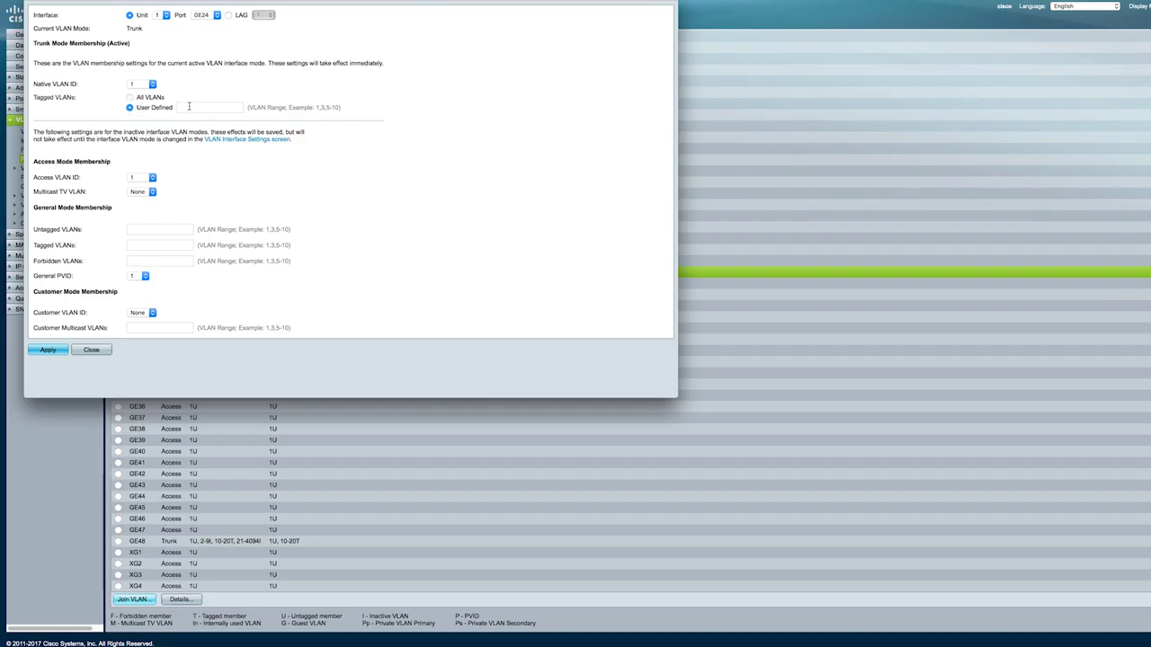
left_click(203, 107)
type("1")
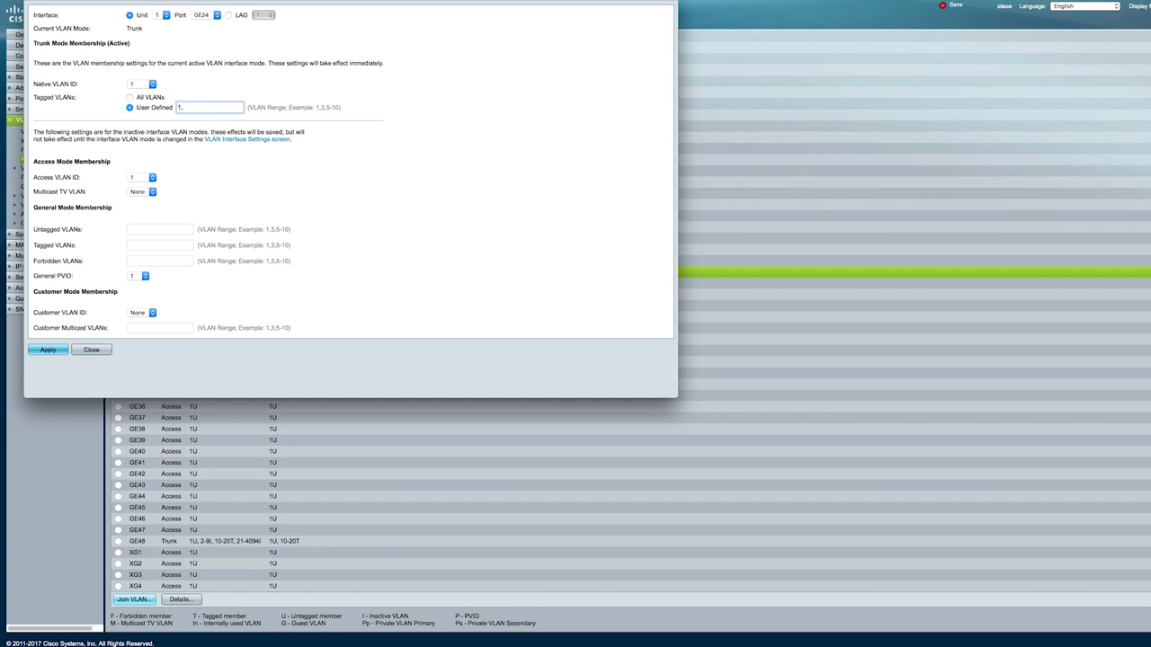
type(",10-1")
type("5")
left_click(53, 354)
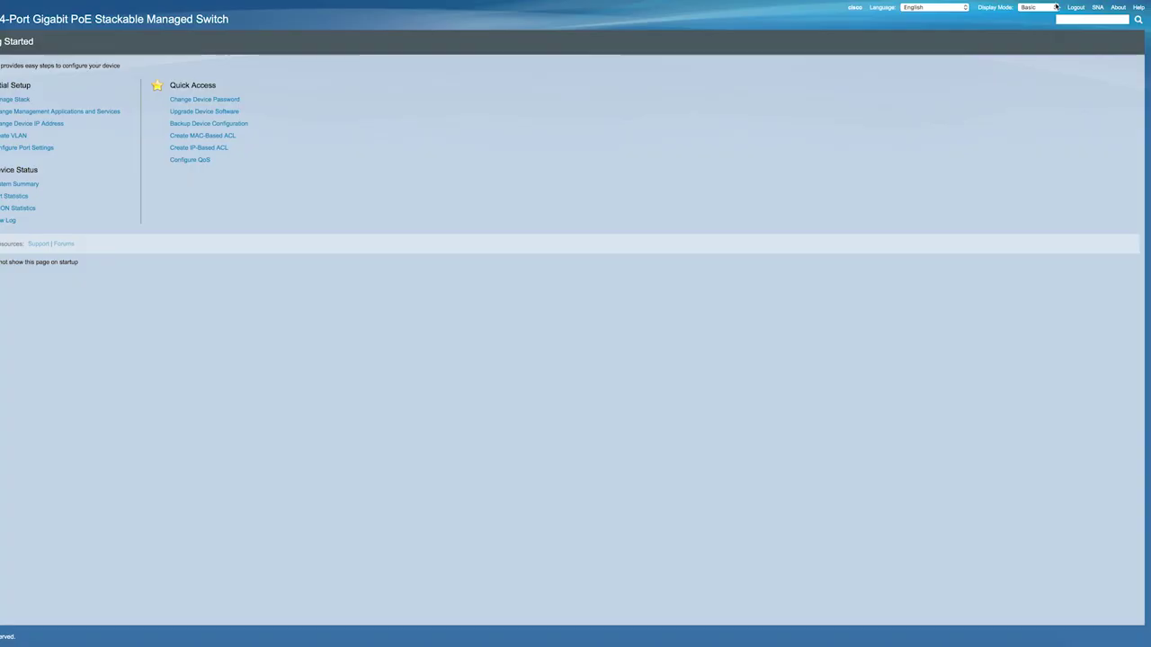
- On the 24-port switch, set GVRP State to enabled on port GE1
left_click(1053, 9)
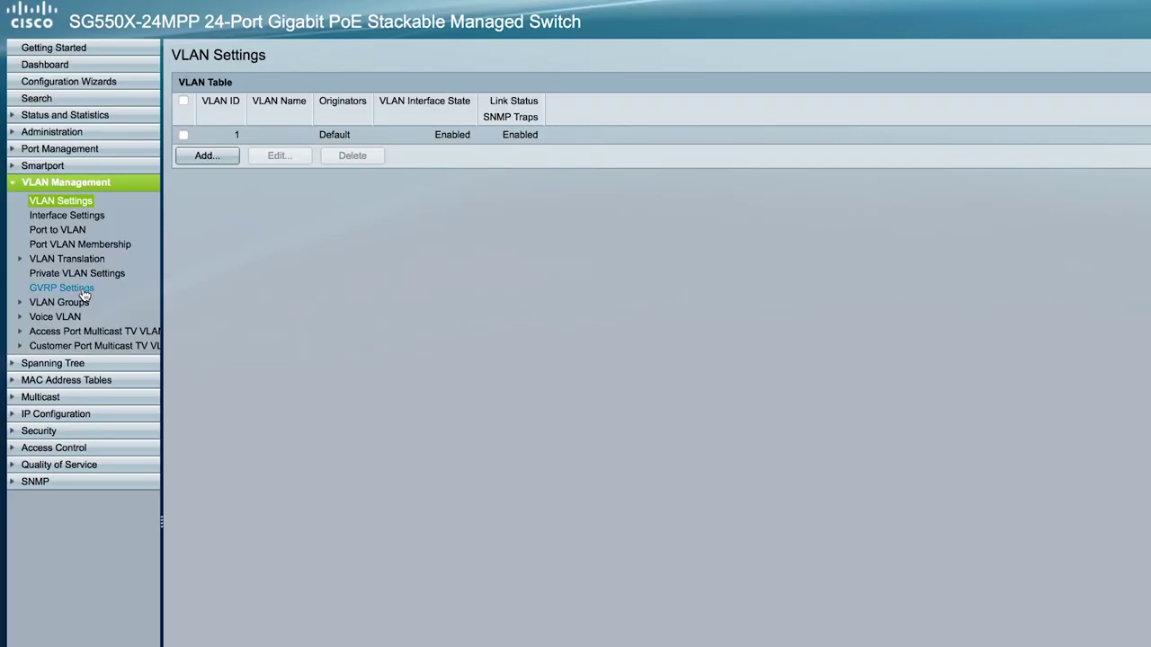
left_click(83, 292)
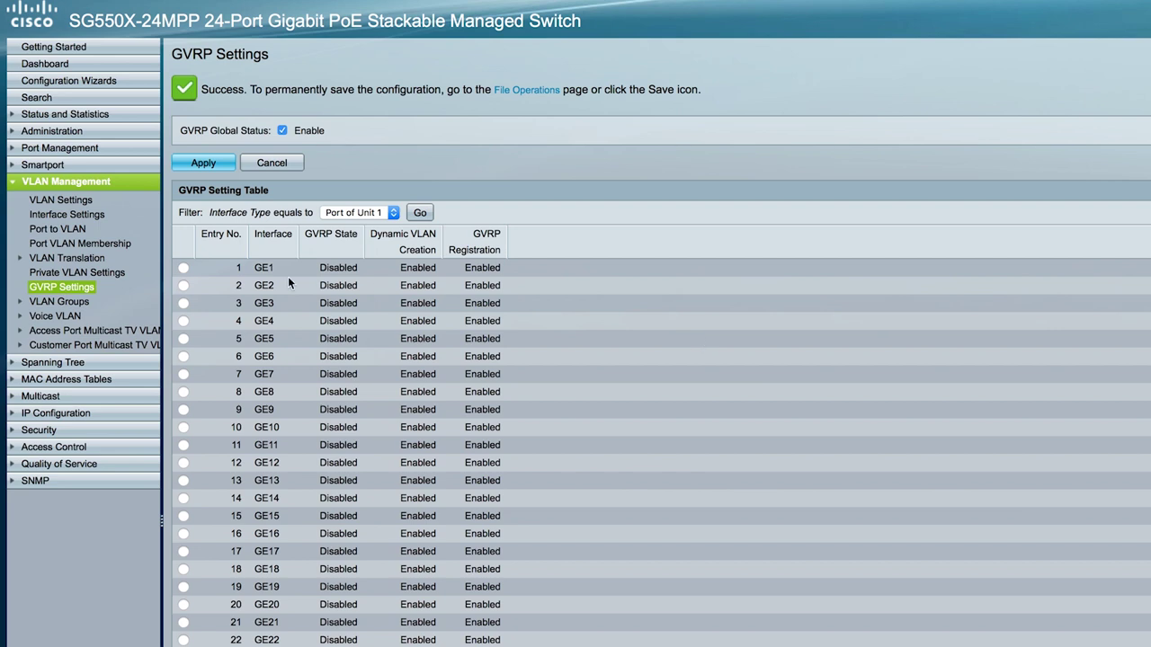
left_click(183, 268)
scroll(352, 453, "down", 5)
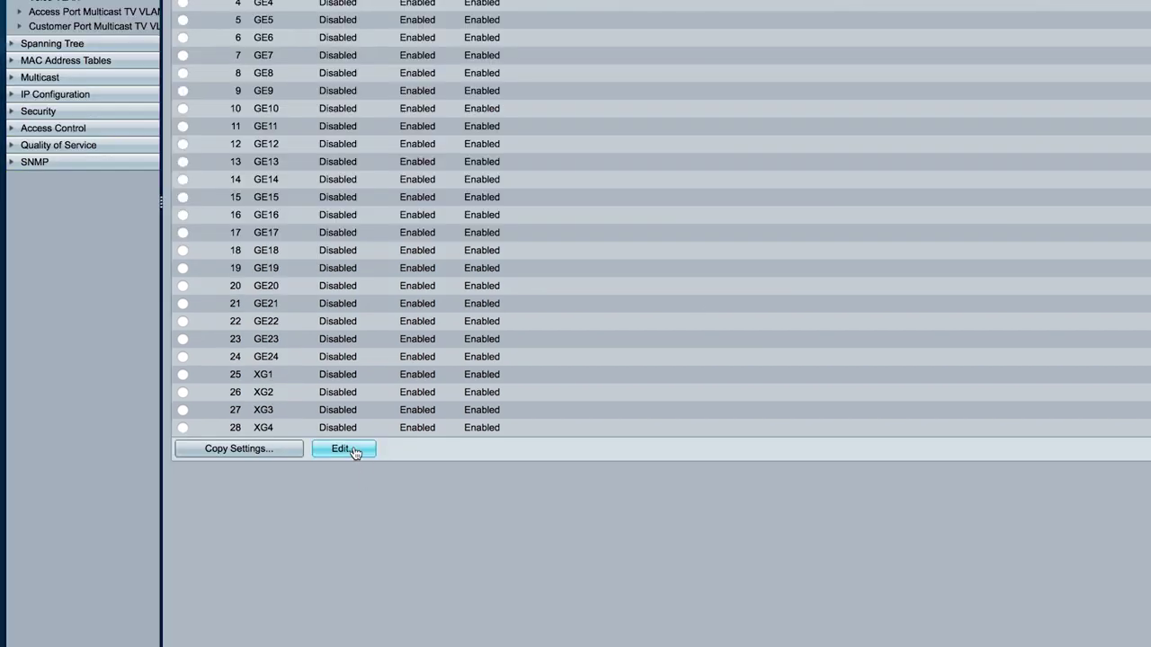
left_click(351, 451)
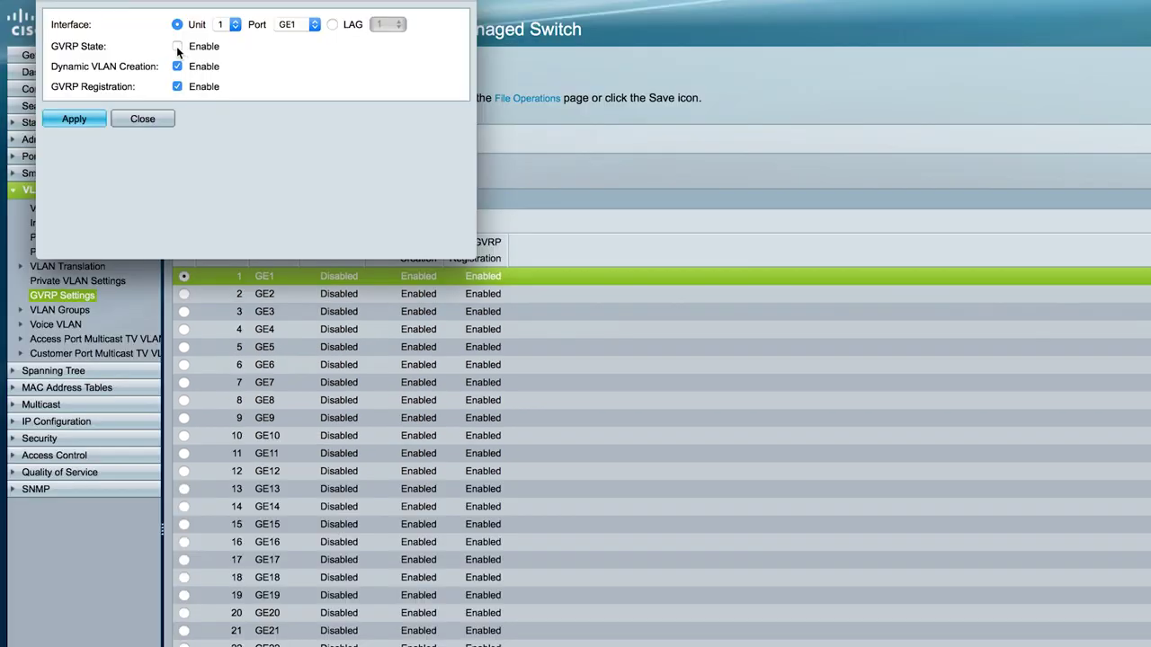
left_click(177, 45)
left_click(76, 122)
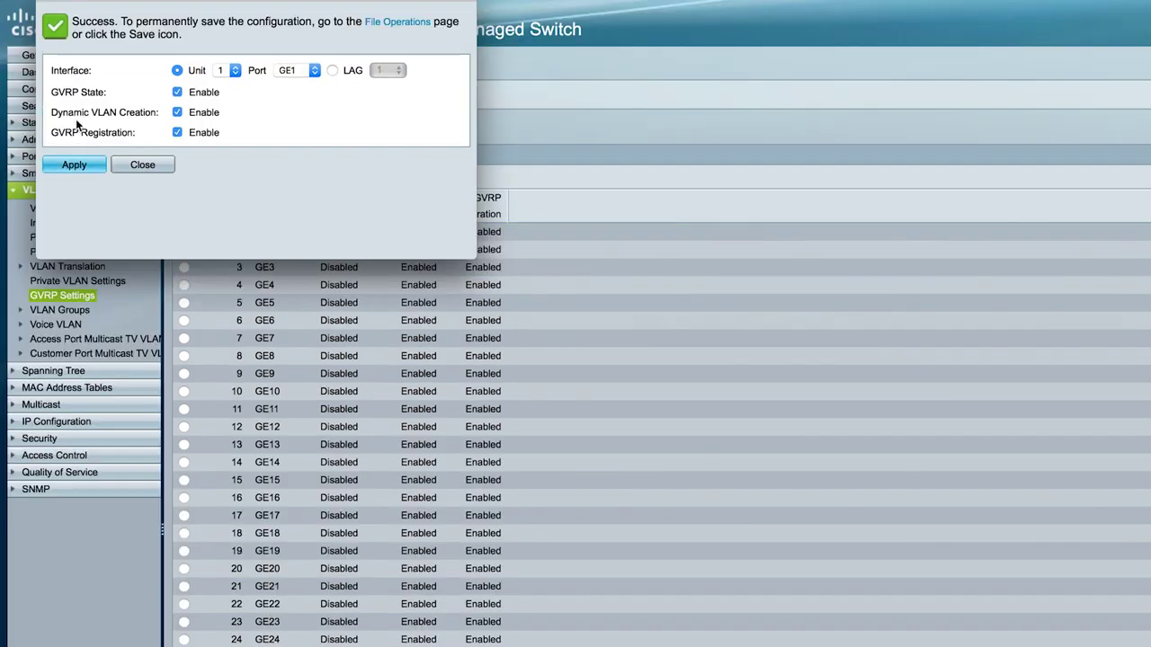
left_click(144, 165)
left_click(91, 190)
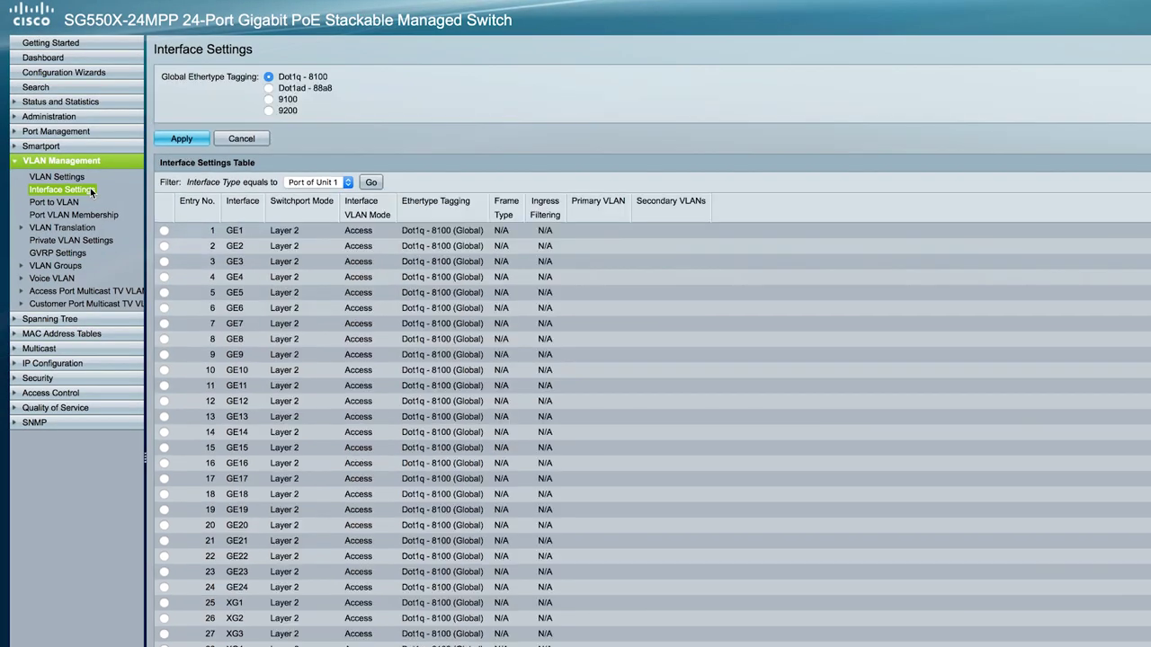
- Change GE1's interface VLAN mode to Trunk, leaving other ports as Access
left_click(163, 230)
scroll(310, 484, "down", 5)
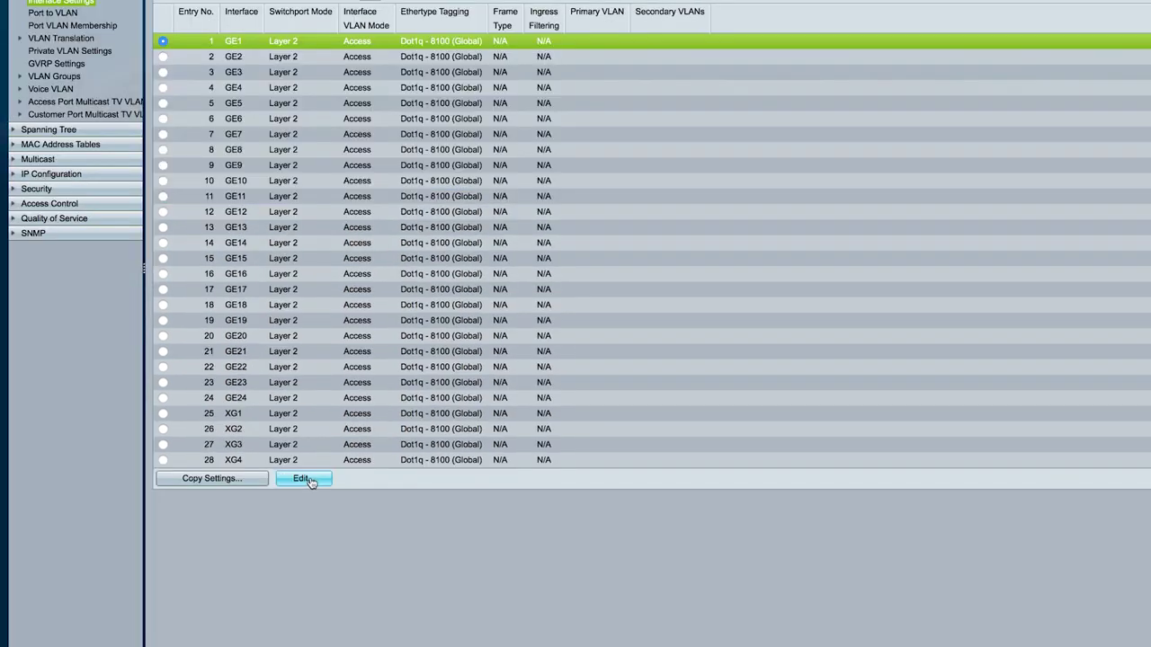
left_click(310, 482)
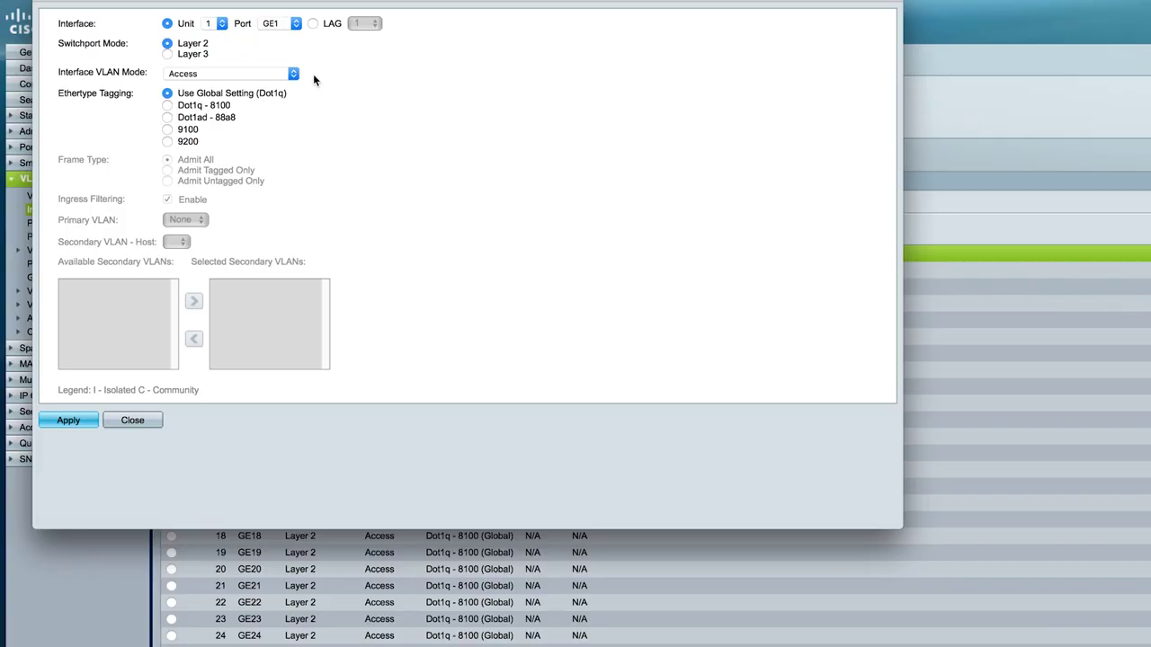
left_click(252, 81)
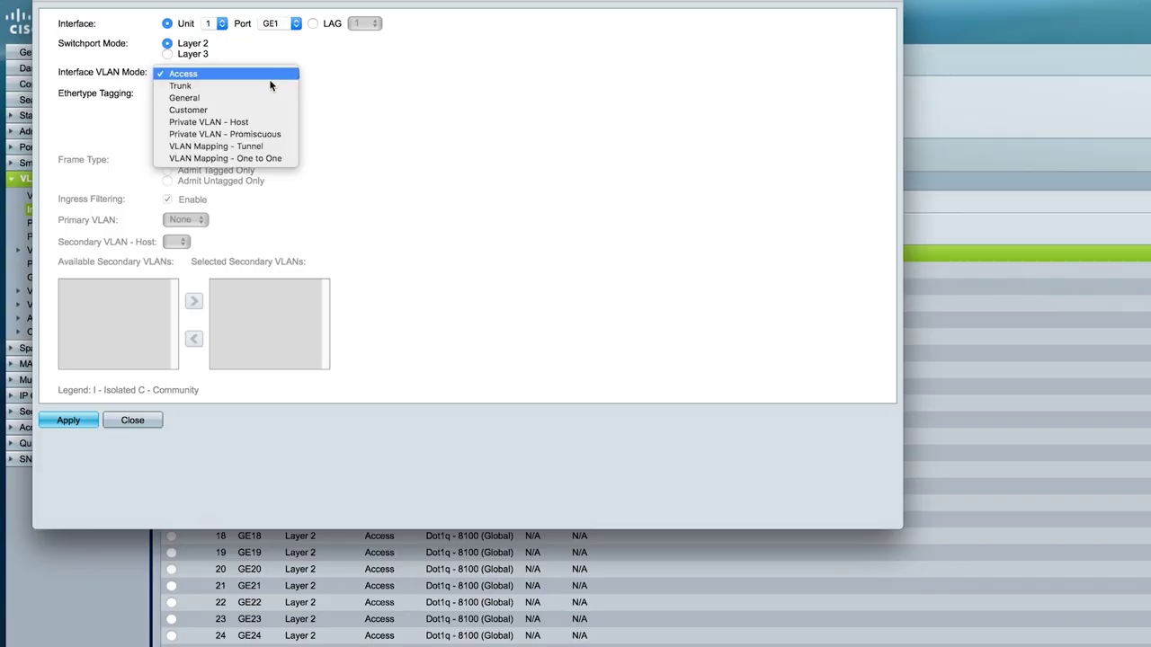
left_click(267, 84)
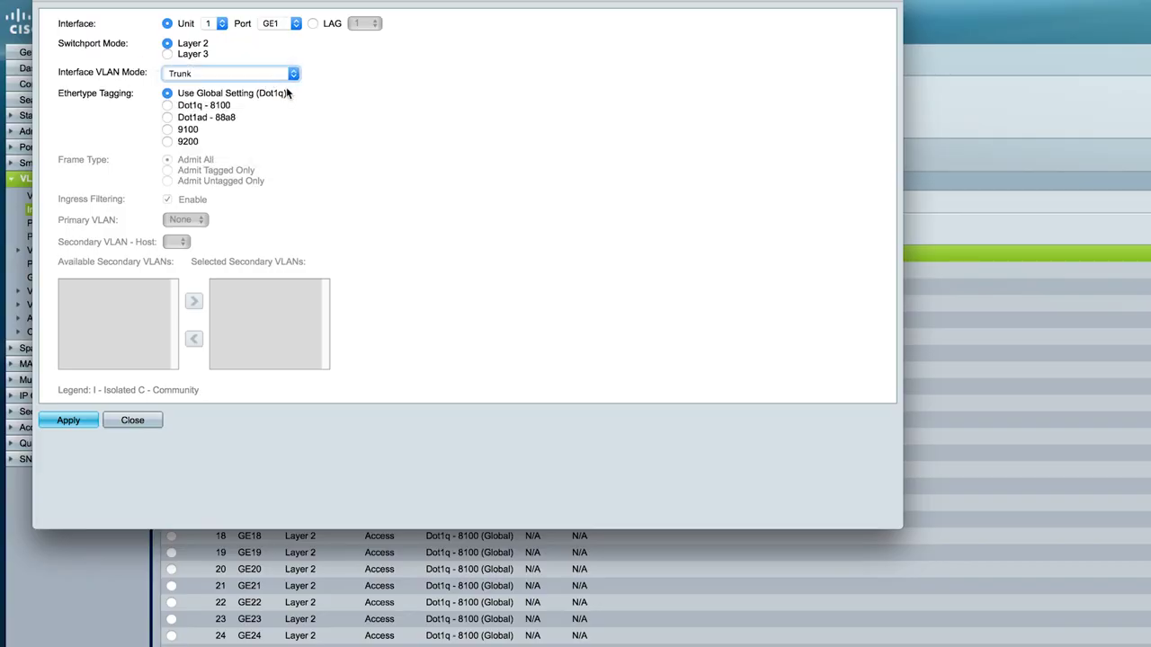
left_click(85, 419)
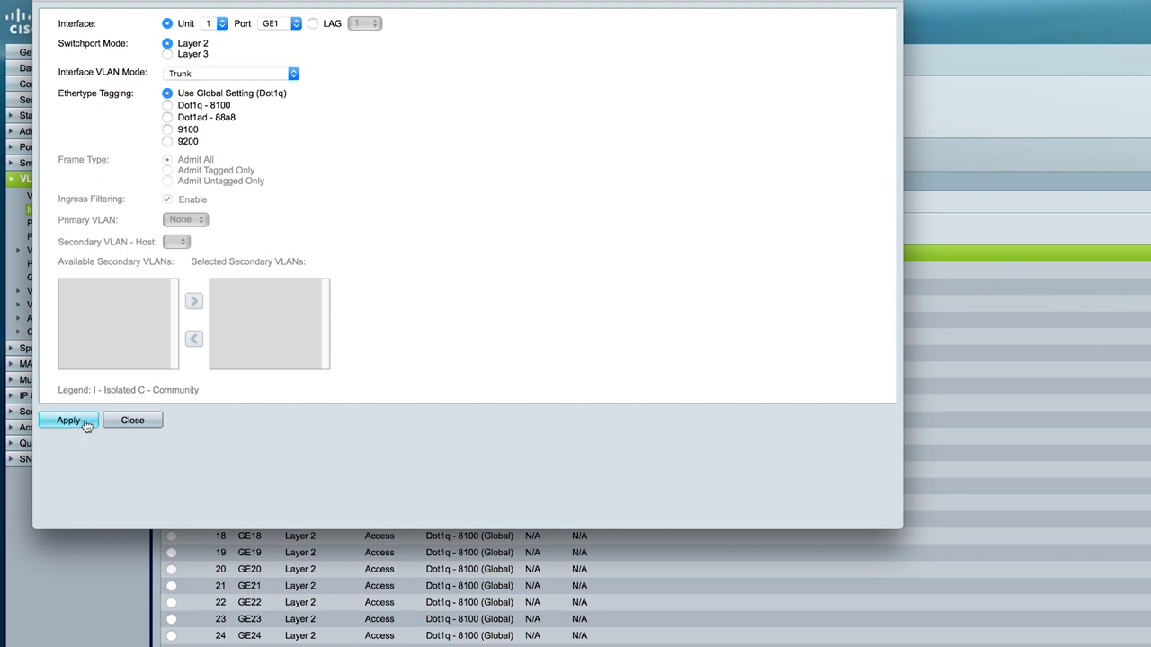
left_click(155, 465)
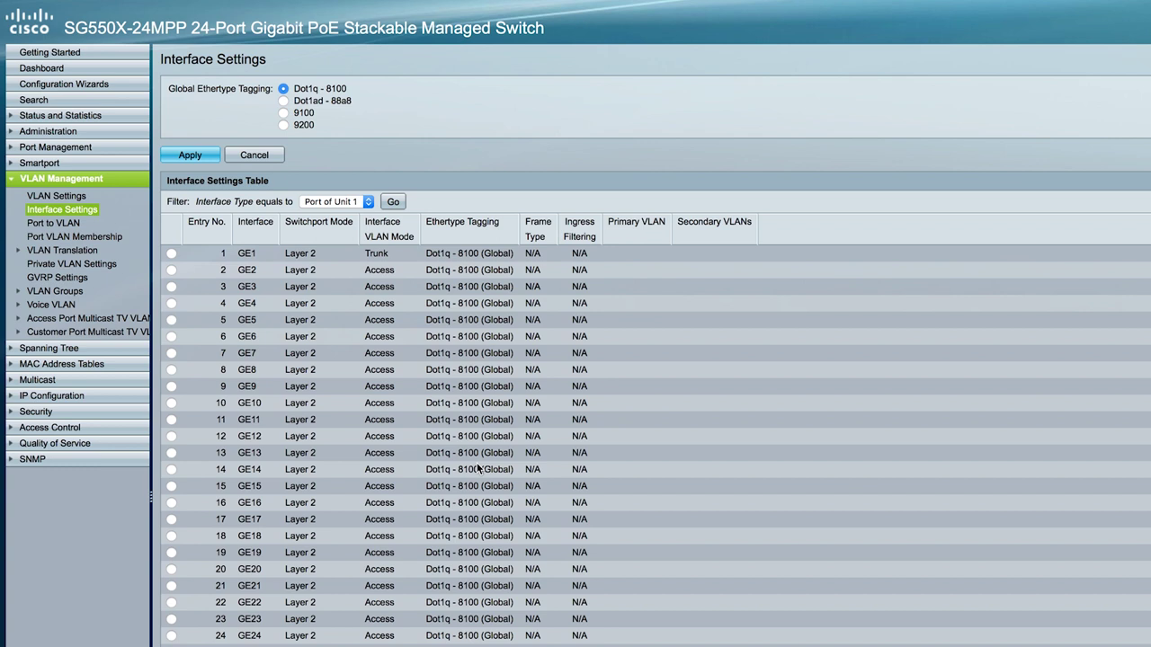
- Go to VLAN Management > VLAN Settings, where only default VLAN 1 is listed
left_click(63, 196)
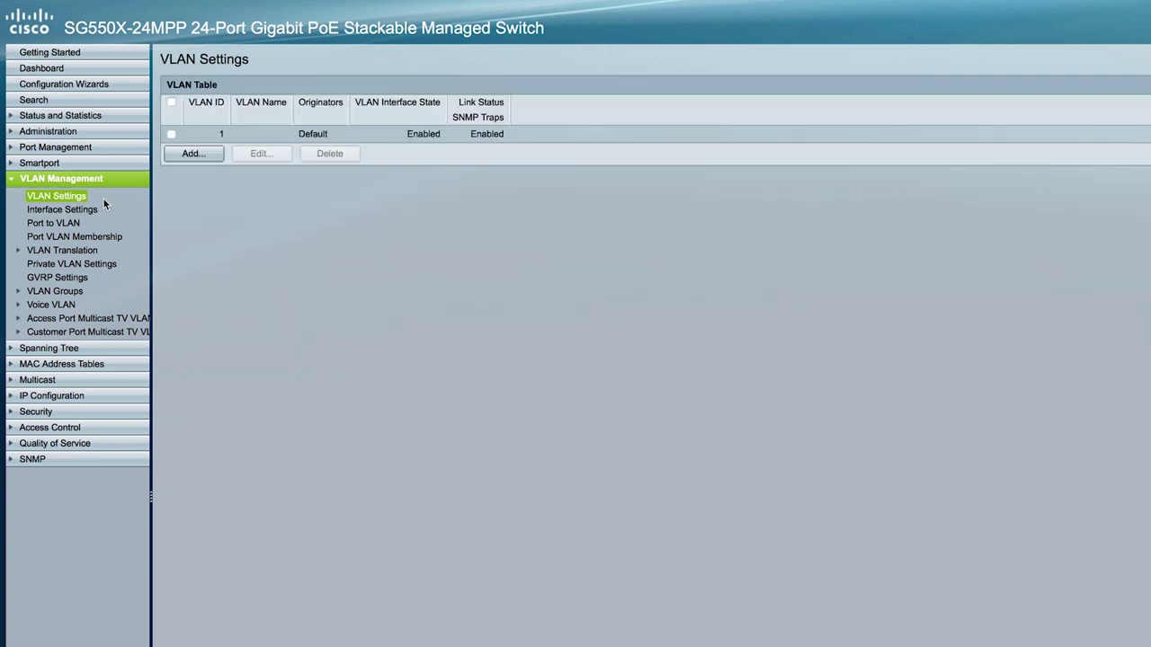